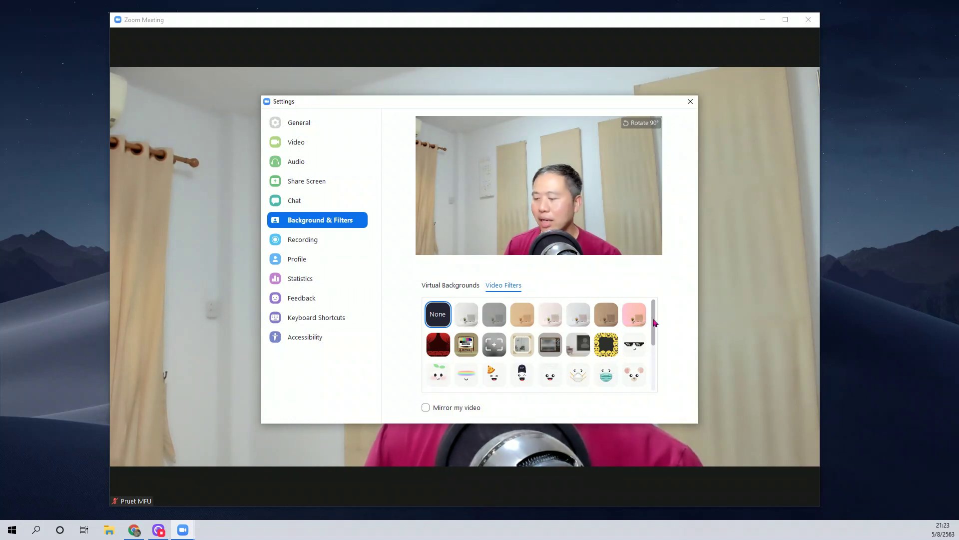
- Compare the virtual backgrounds with the video filters, apply the Meet Happy filter, and move the Settings window off the preview's centre
scroll(654, 322, "down", 5)
scroll(653, 322, "up", 5)
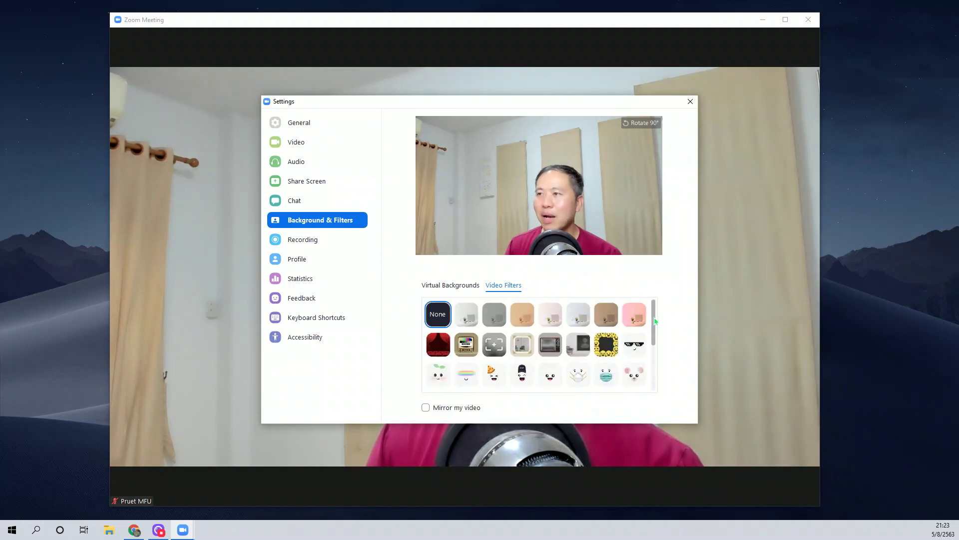
left_click(439, 287)
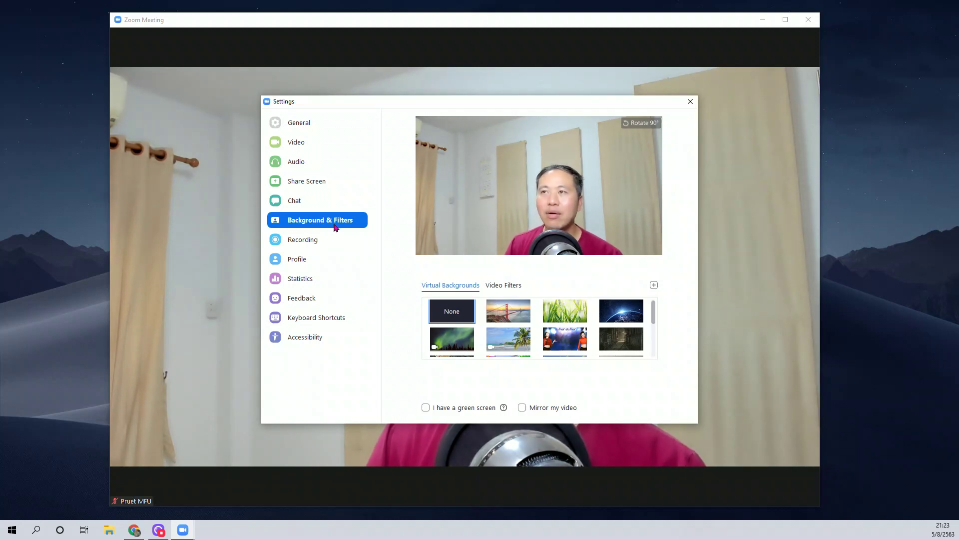
left_click(519, 289)
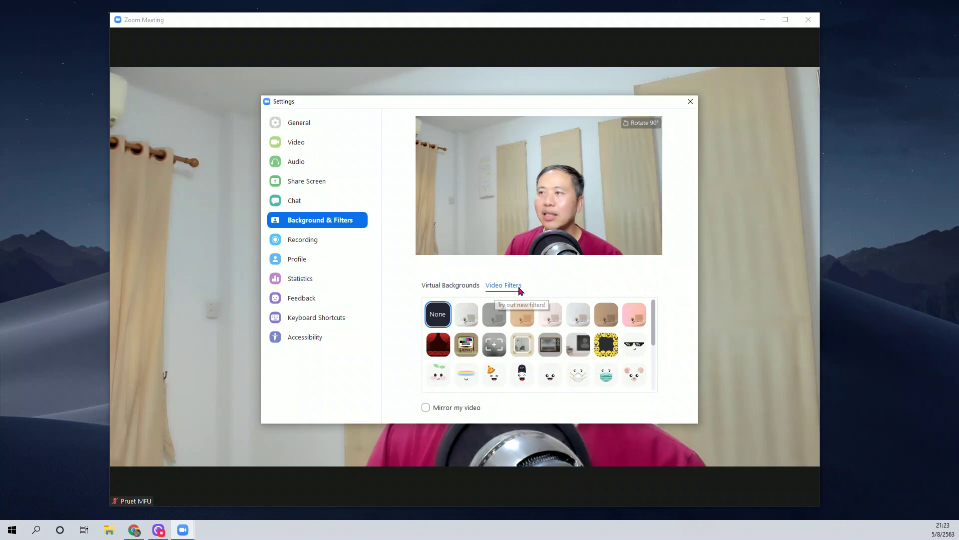
left_click(605, 353)
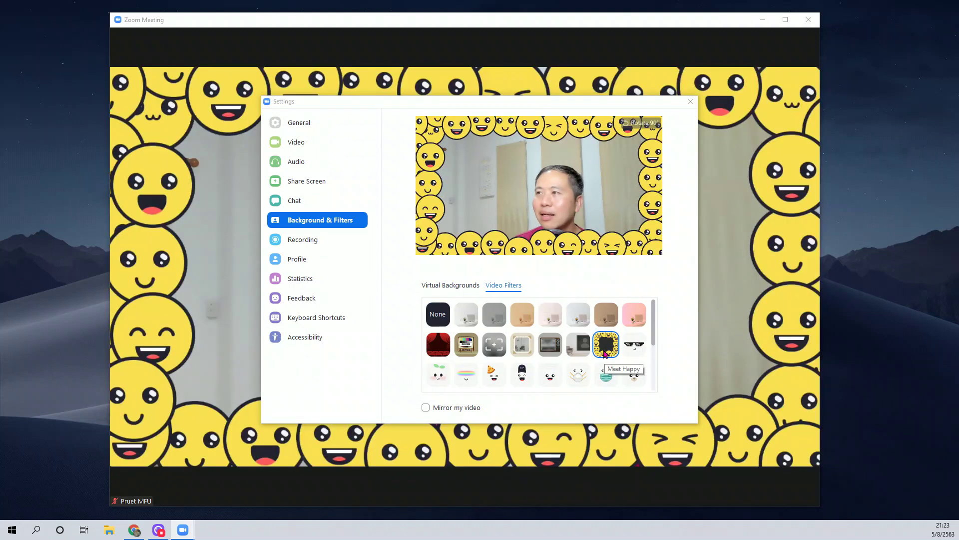
left_click_drag(613, 97, 511, 91)
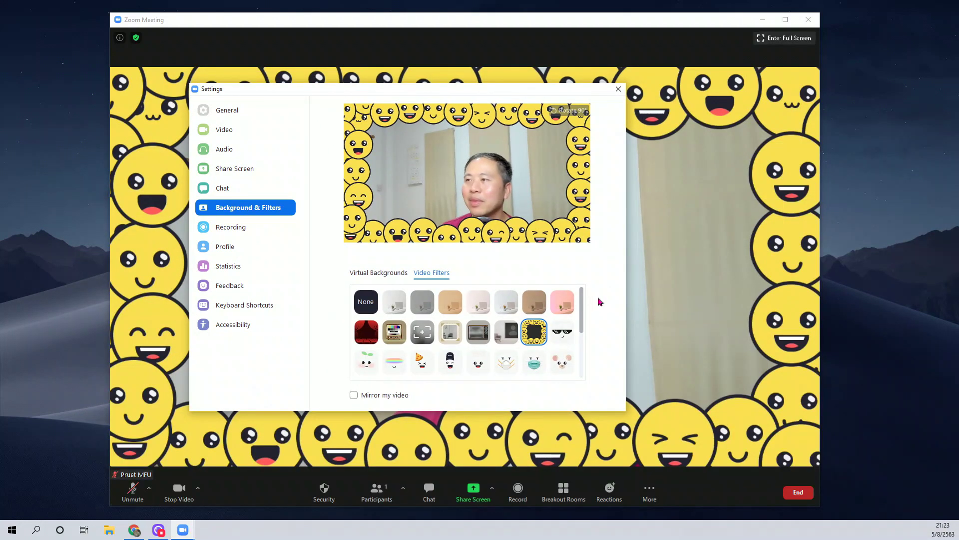
- Try the mouse-ears face filter, followed by accessory filters further down the list, ending with the black hat
left_click(562, 361)
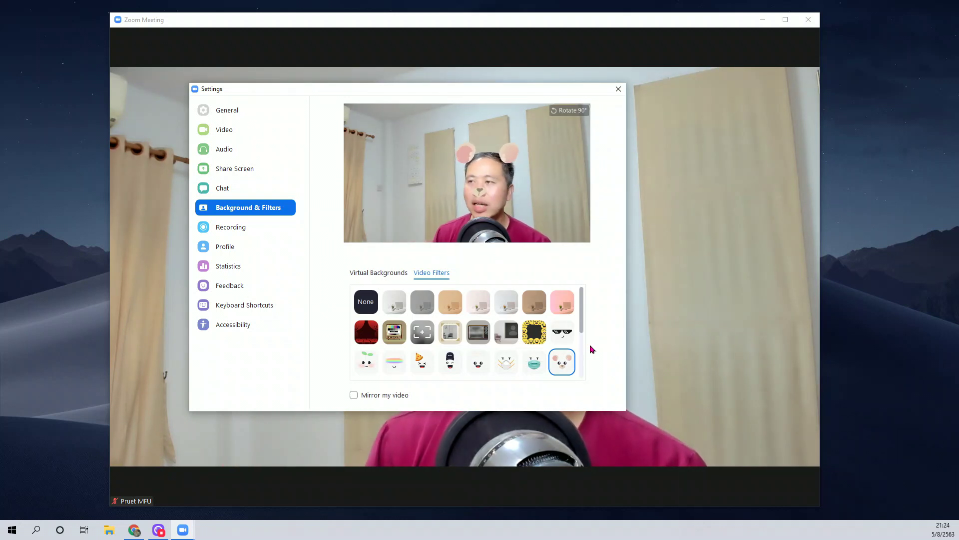
left_click_drag(582, 334, 581, 365)
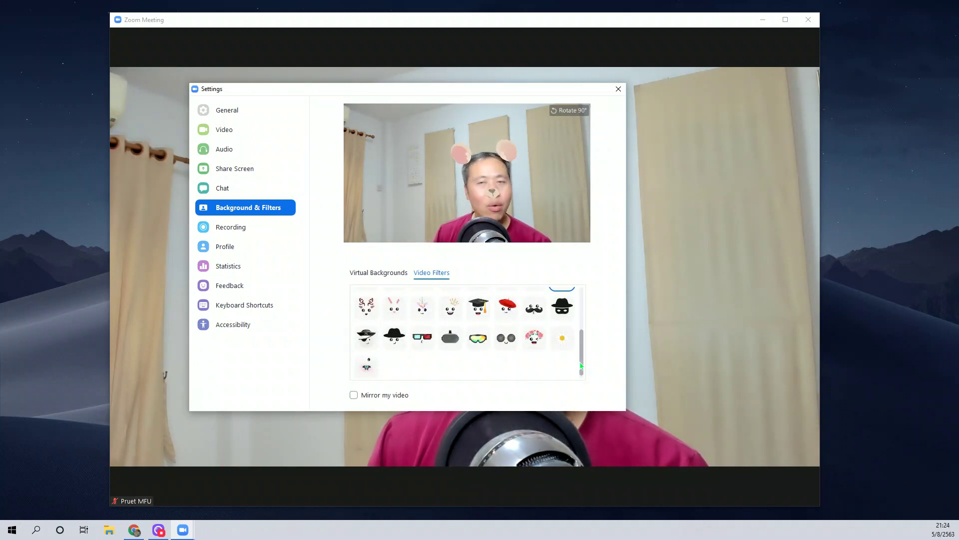
left_click(478, 338)
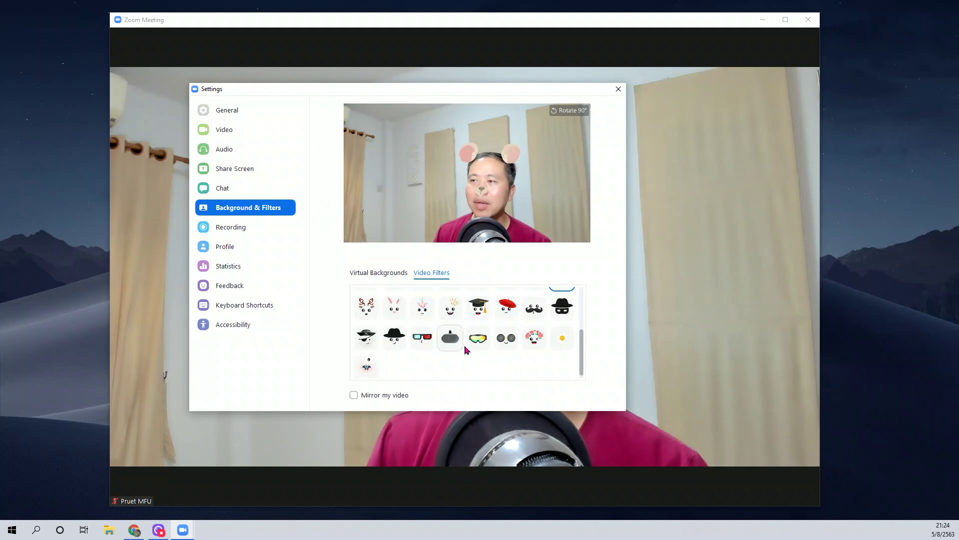
left_click(417, 340)
left_click(394, 337)
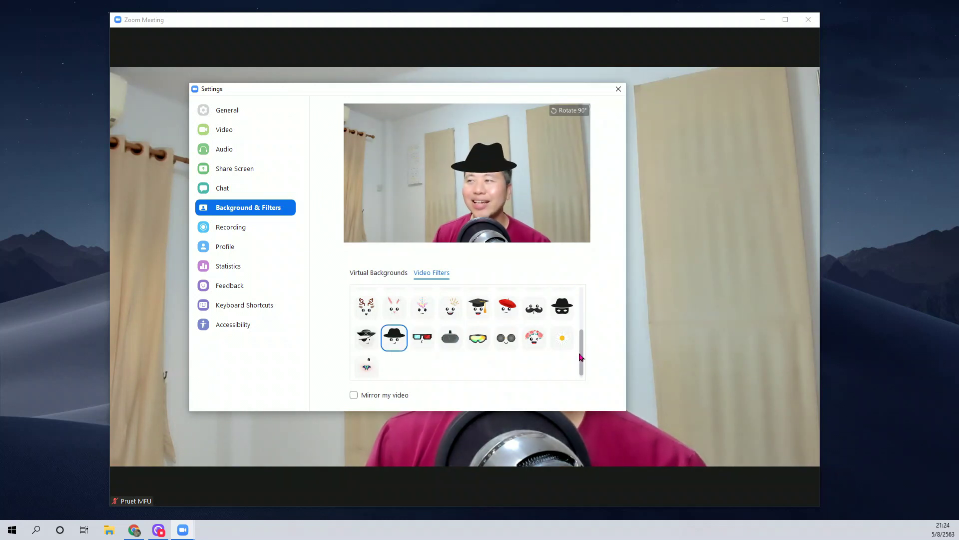
- Try several colour-tint video filters on the camera image, ending with Gum
scroll(583, 311, "up", 5)
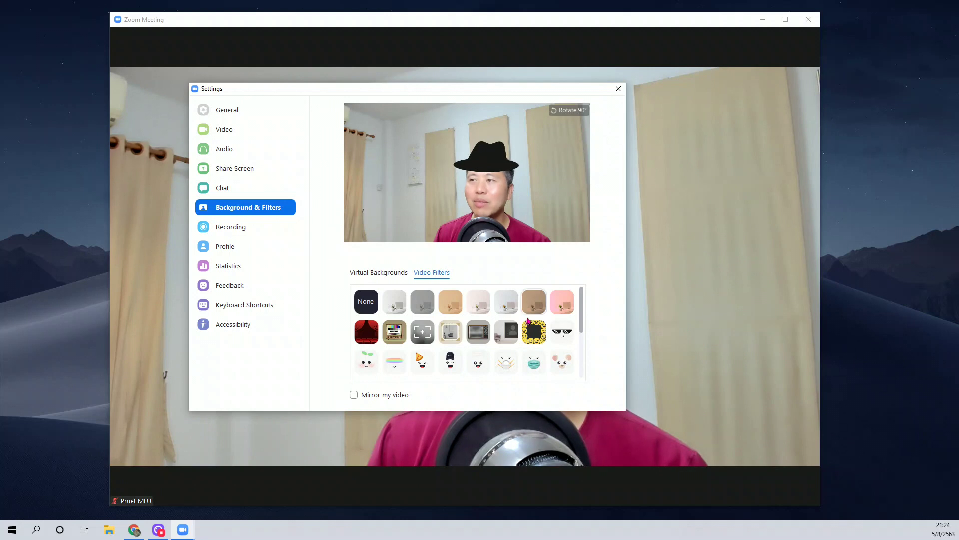
left_click(450, 301)
left_click(506, 303)
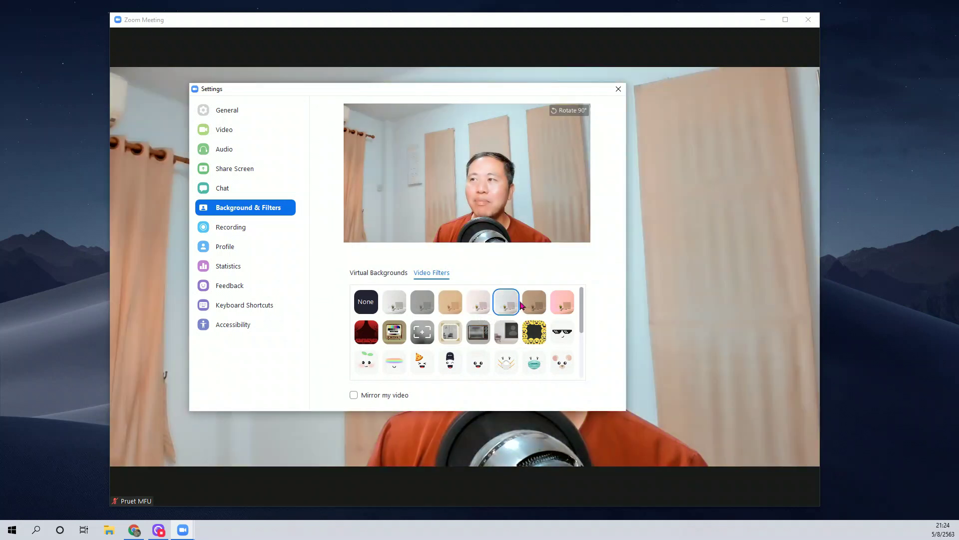
left_click(525, 307)
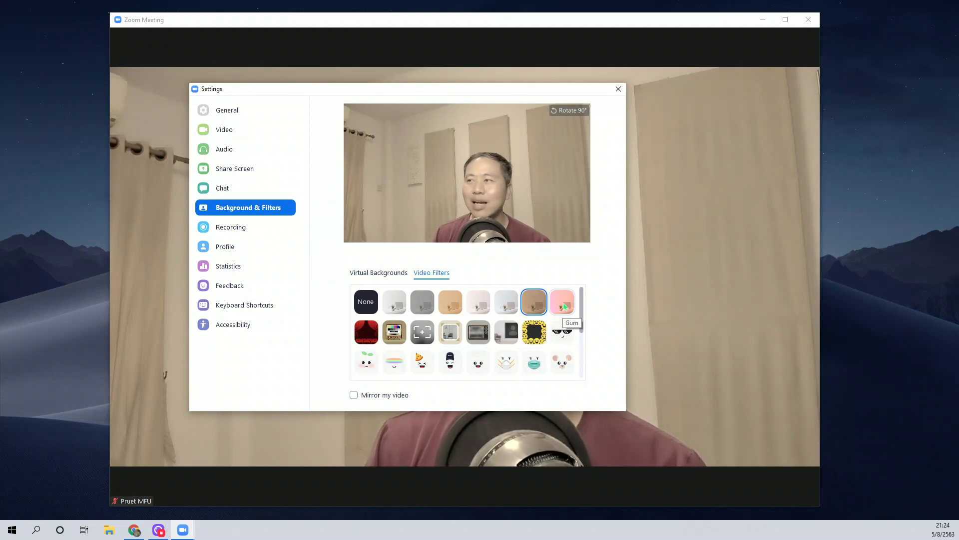
left_click(563, 304)
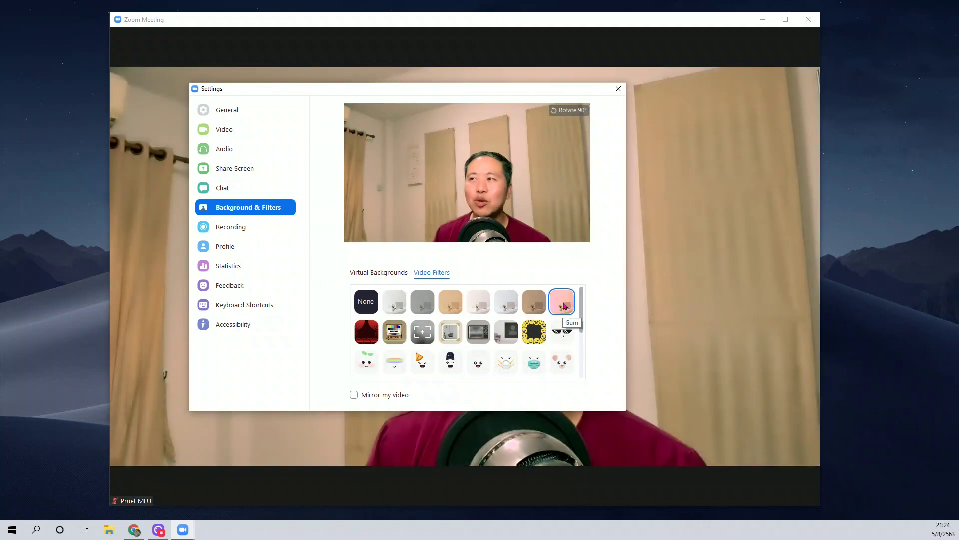
- Try the frame-style video filters, including the retro television and Picture Frame, and settle on Meet Happy
left_click(428, 337)
left_click(450, 332)
left_click(481, 339)
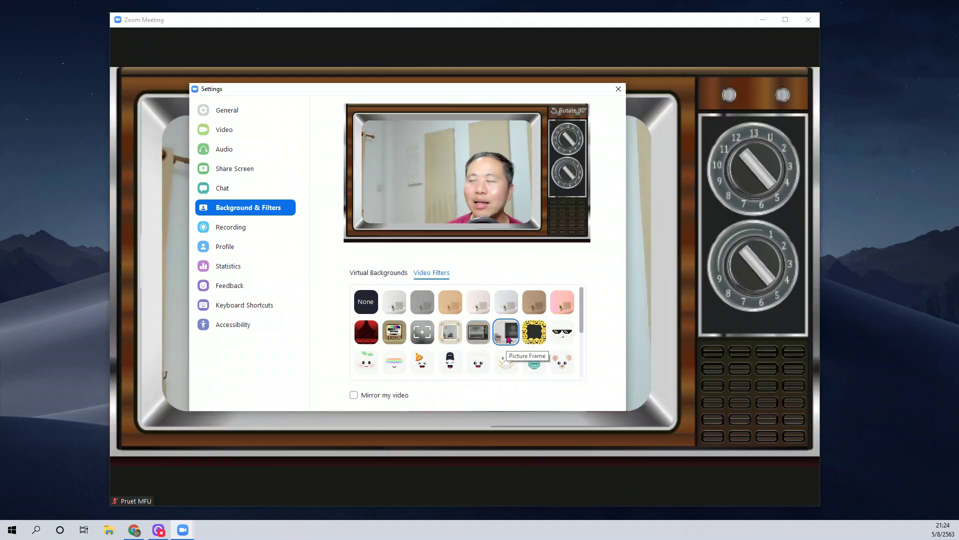
left_click(508, 339)
left_click(531, 332)
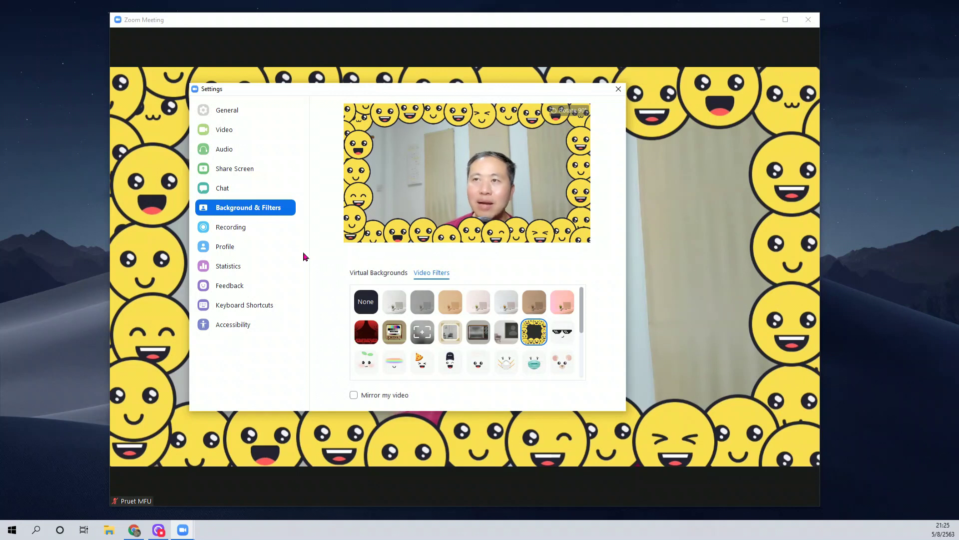
- In the video settings, raise the Touch up my appearance strength to its maximum
left_click(251, 135)
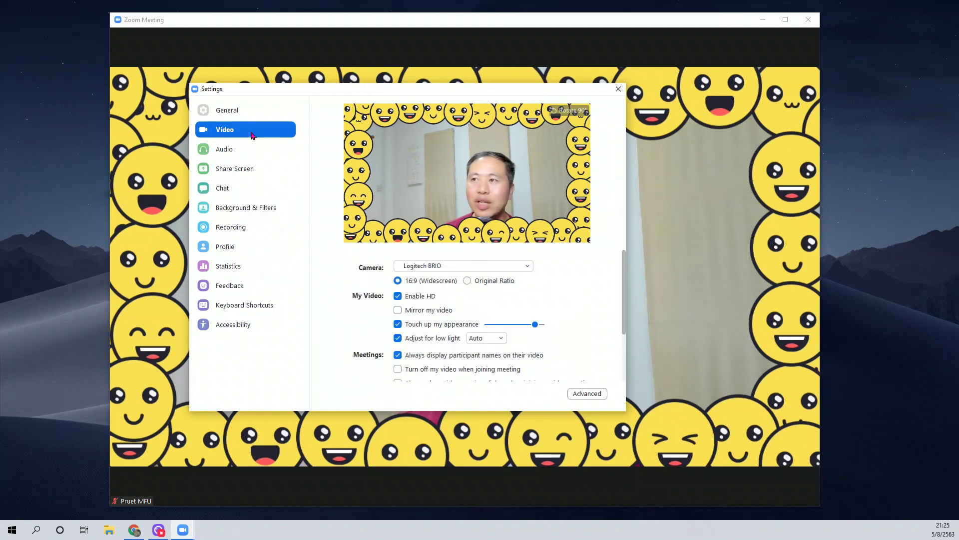
scroll(624, 281, "down", 1)
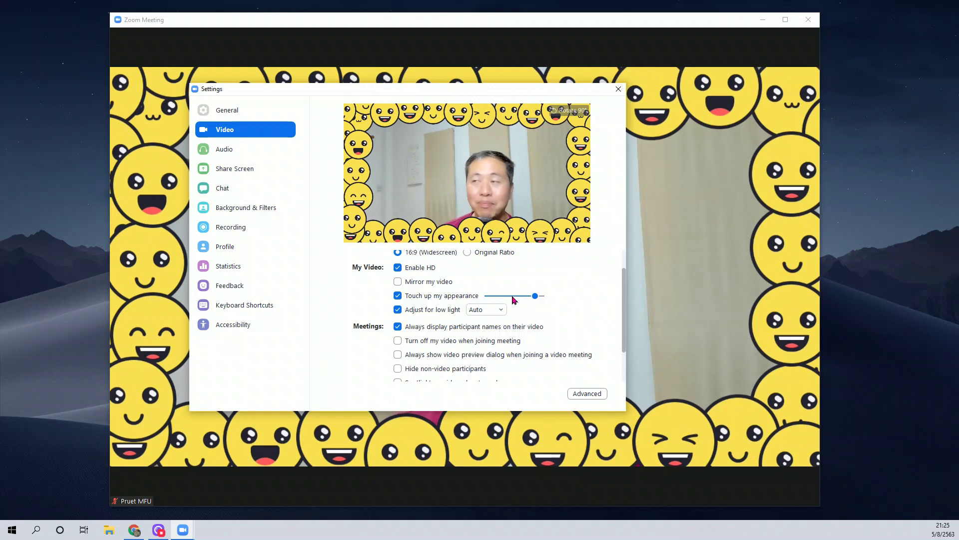
mouse_move(535, 296)
left_mouse_down()
mouse_move(501, 302)
mouse_move(548, 304)
left_mouse_up()
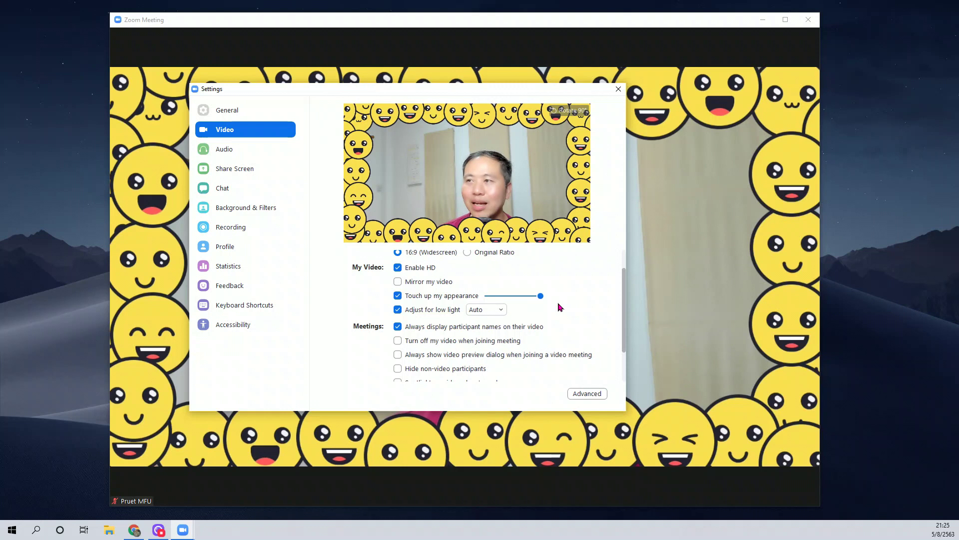
mouse_move(540, 296)
left_mouse_down()
mouse_move(528, 300)
mouse_move(540, 300)
left_mouse_up()
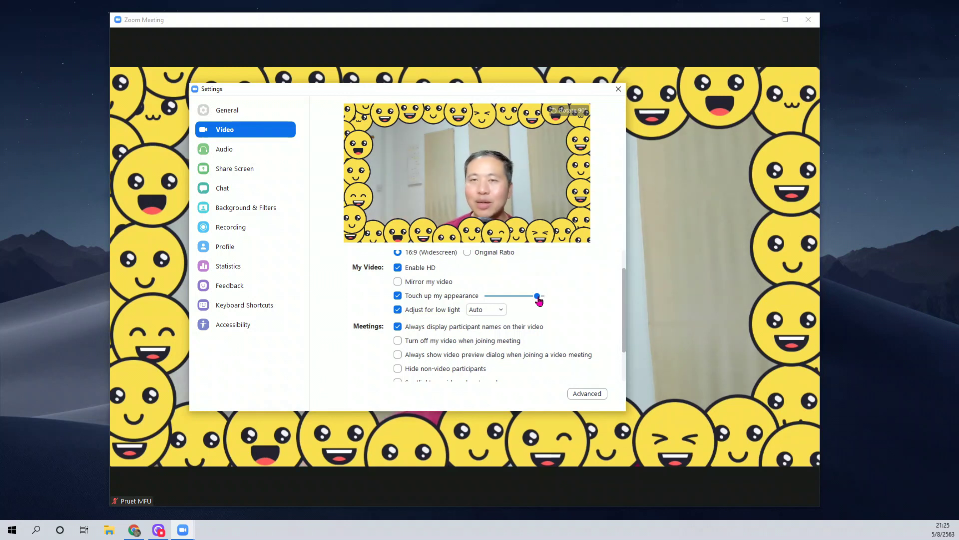
left_click_drag(538, 300, 545, 299)
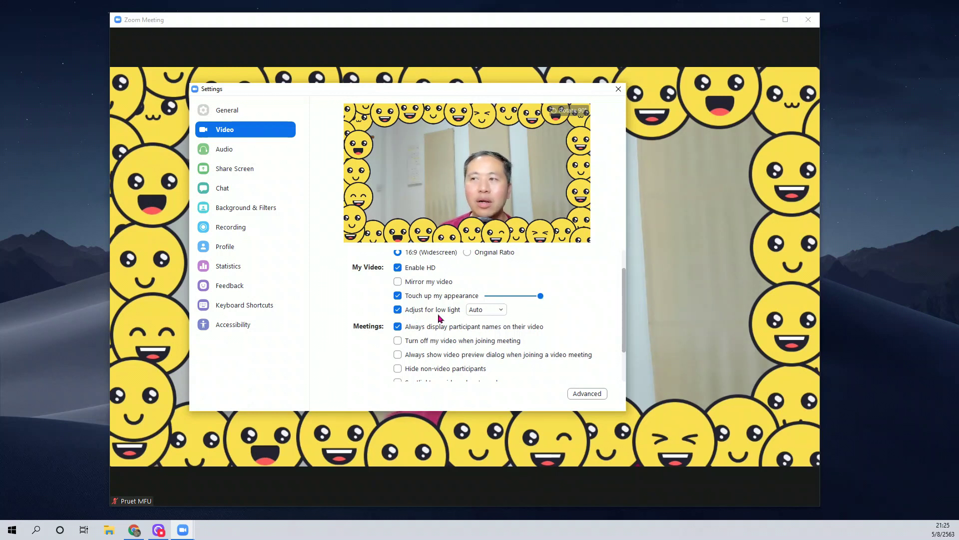
- Set the low-light adjustment to Manual and increase its brightness level slightly
left_click(483, 312)
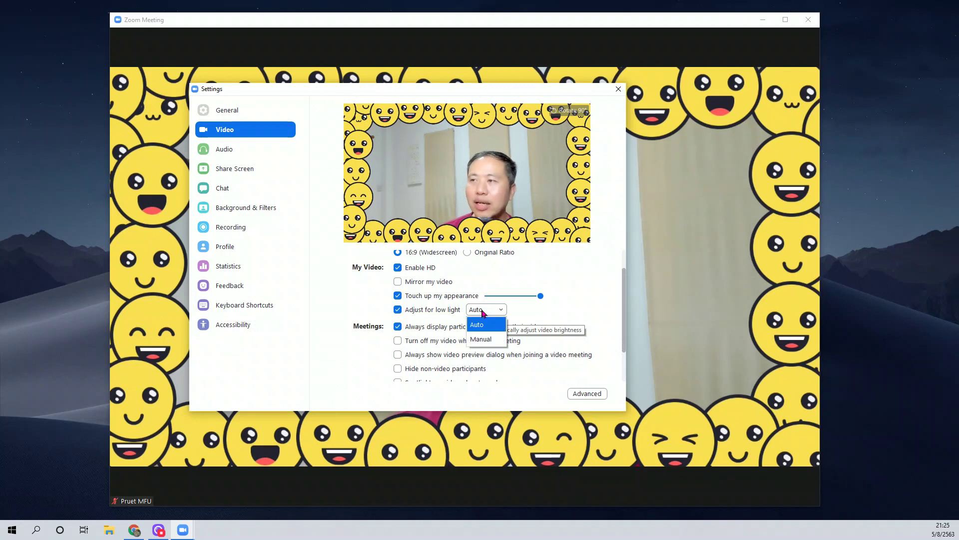
left_click(482, 339)
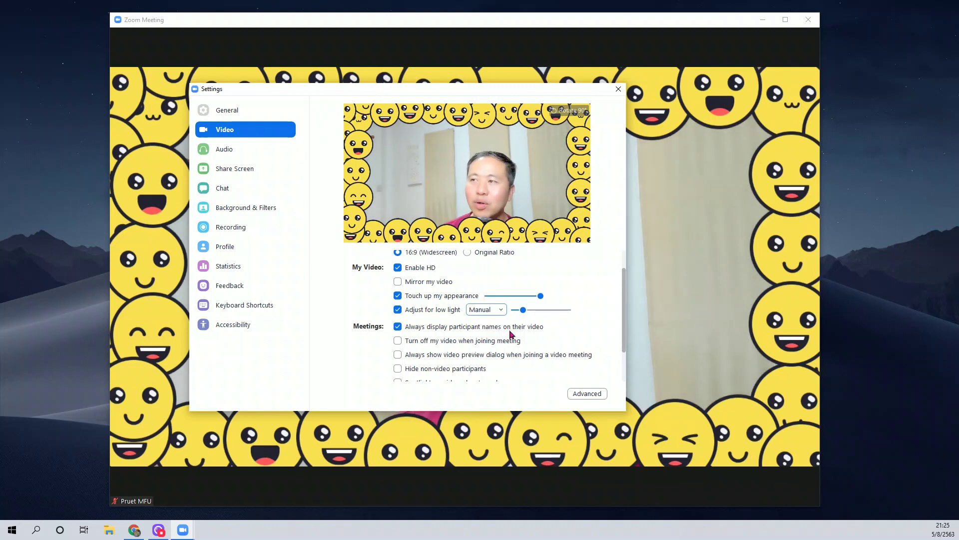
mouse_move(523, 318)
left_mouse_down()
mouse_move(559, 323)
mouse_move(529, 317)
left_mouse_up()
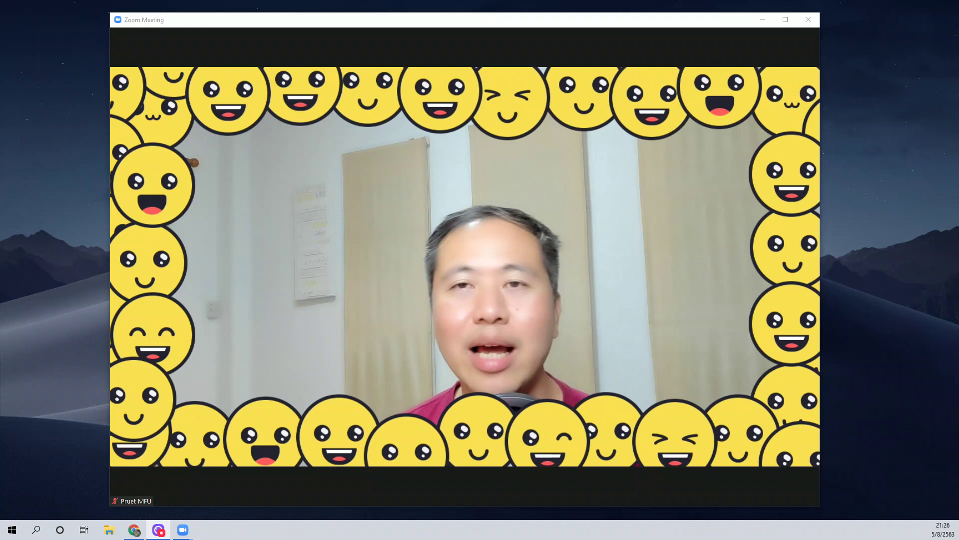
- Open the advanced screen-sharing options and reposition the sharing dialog over the meeting
mouse_move(470, 481)
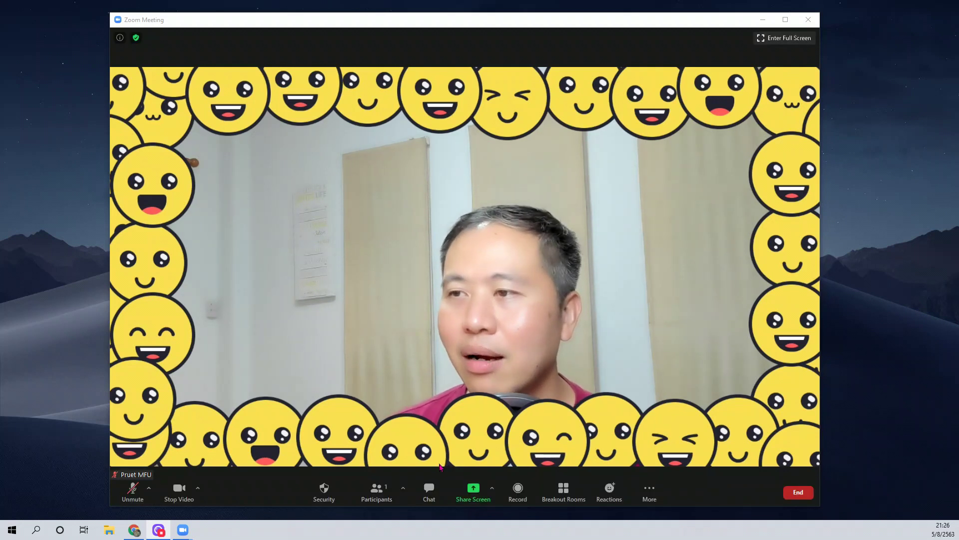
left_click(474, 492)
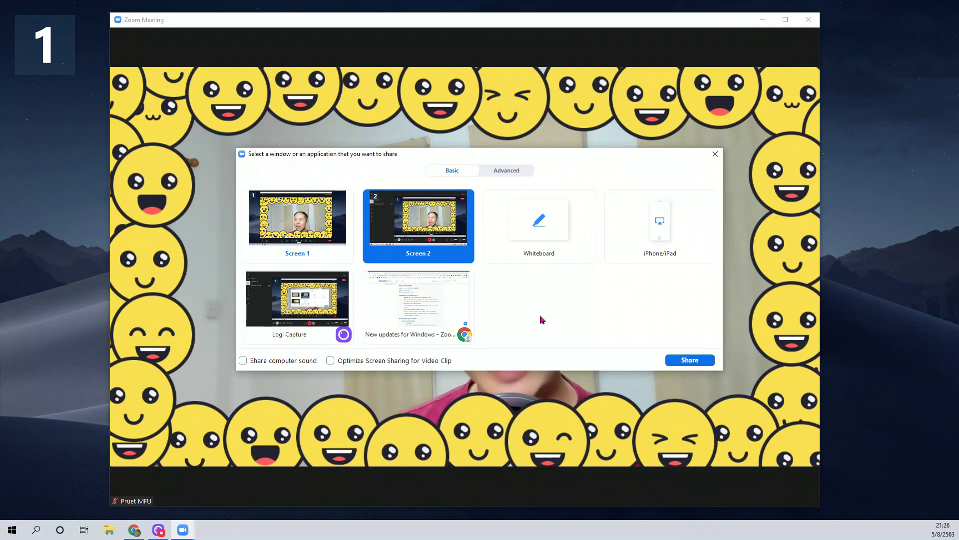
left_click(512, 175)
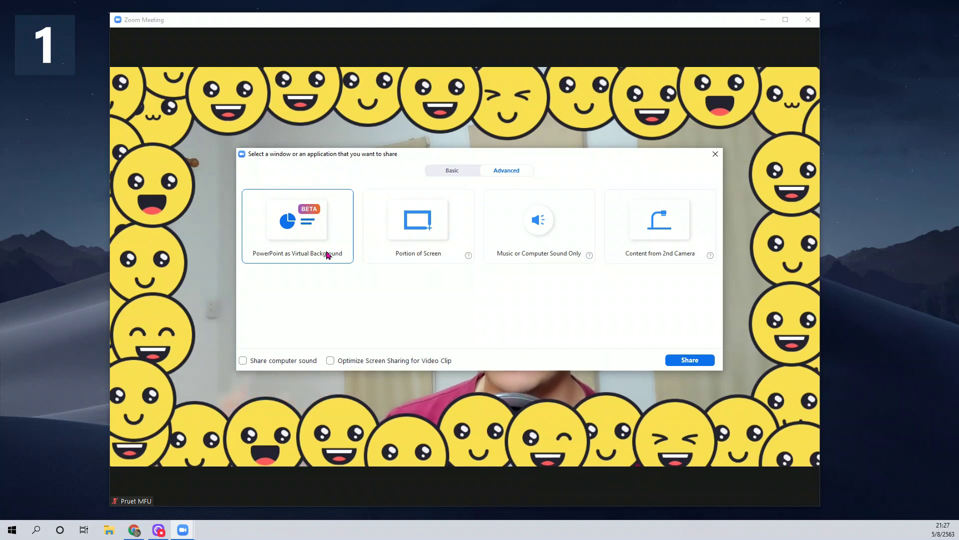
left_click_drag(400, 159, 796, 199)
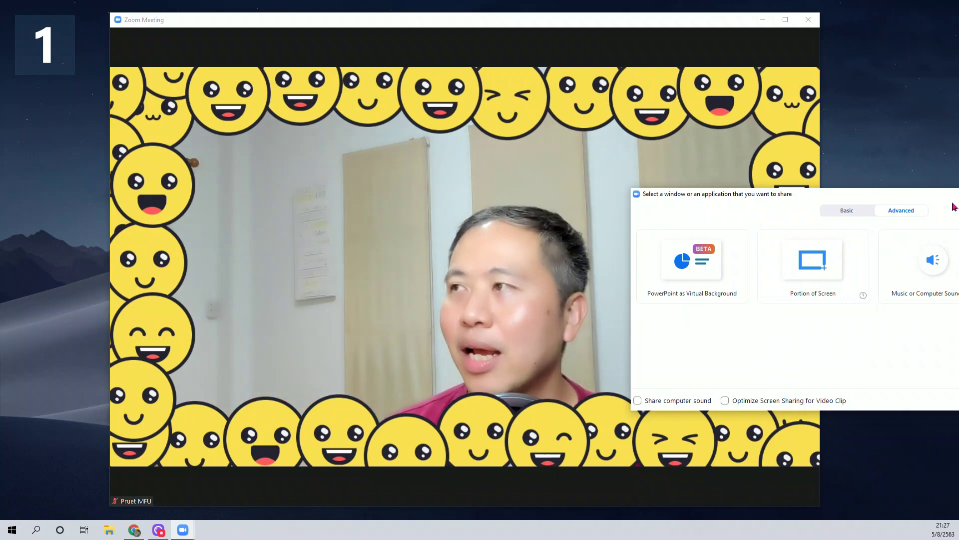
left_click_drag(828, 198, 501, 146)
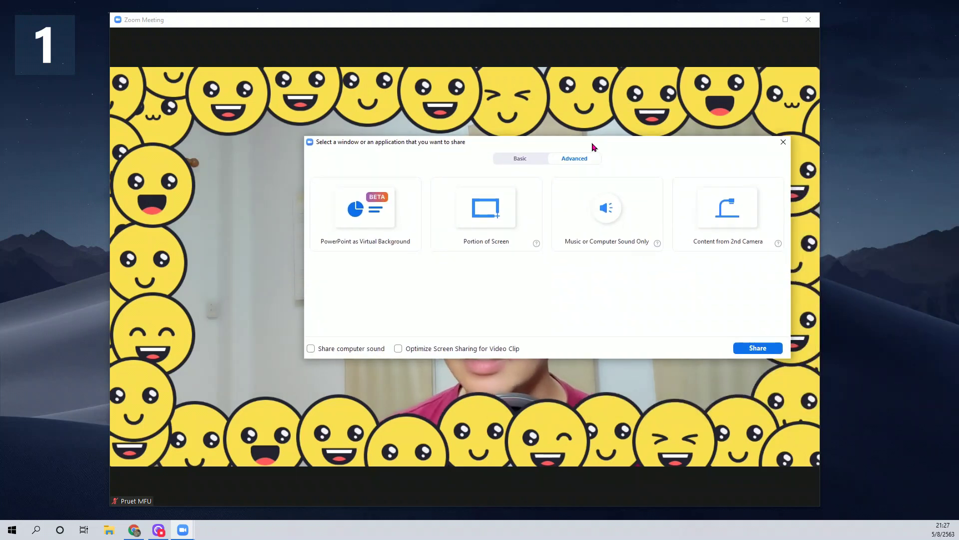
- Share PR+Presentation SIP&TALK 2020.pptx from the Desktop using PowerPoint as Virtual Background
left_click(355, 201)
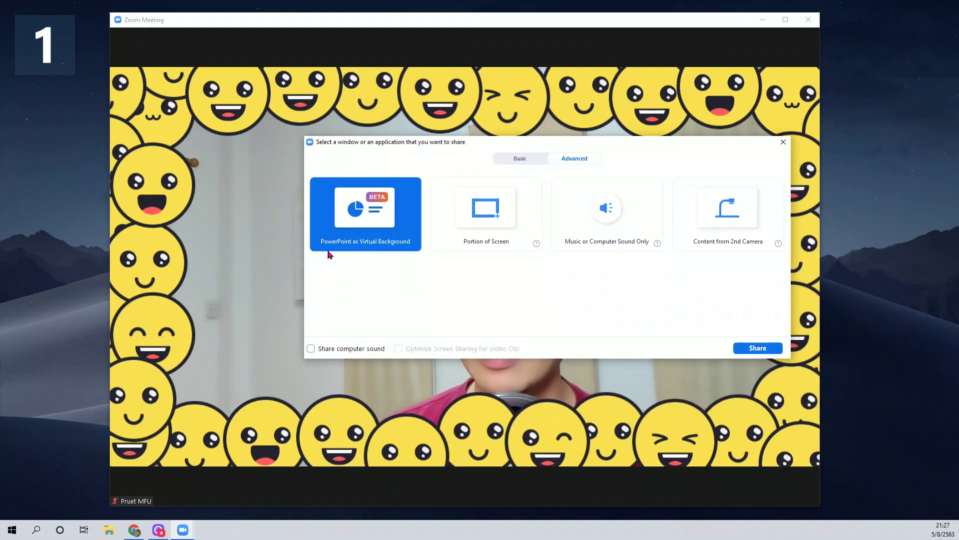
left_click_drag(504, 145, 452, 142)
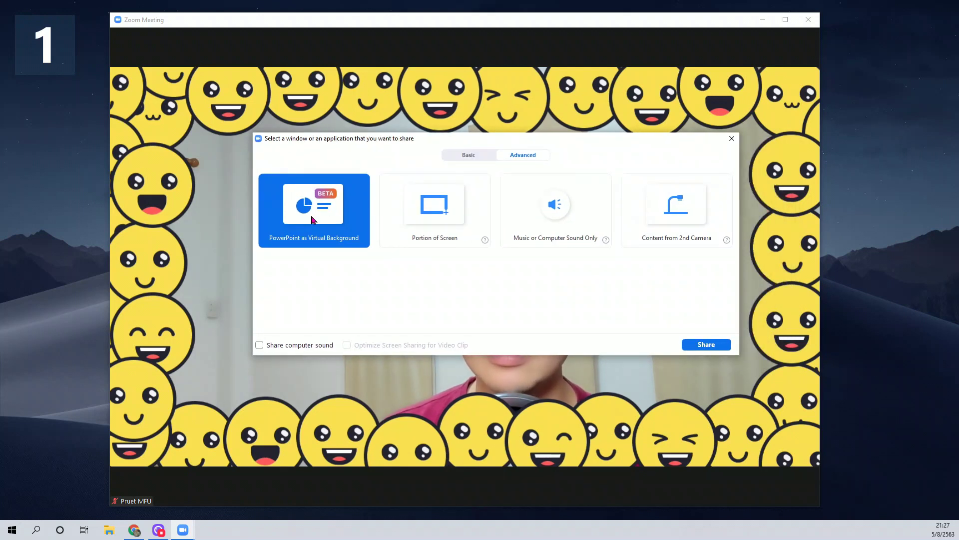
left_click(699, 348)
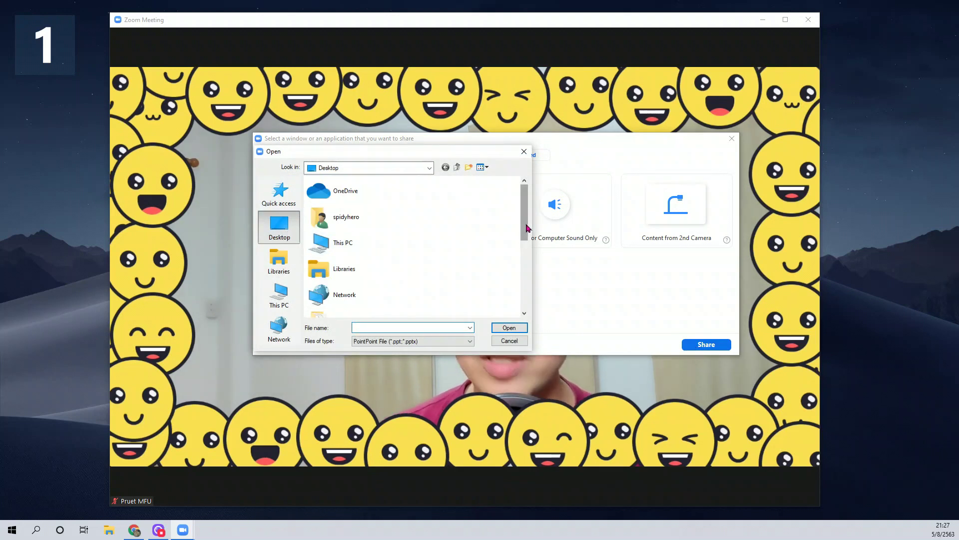
left_click_drag(527, 228, 526, 297)
left_click(405, 300)
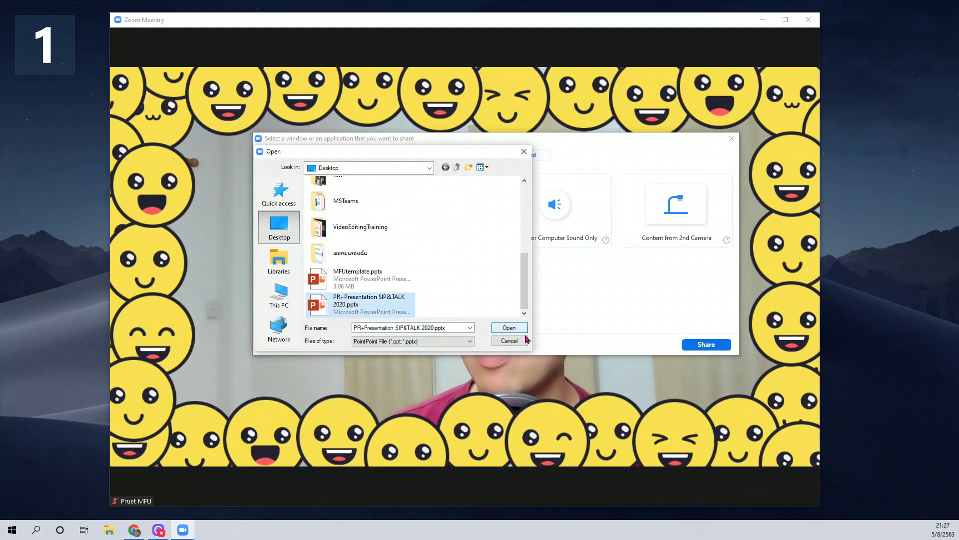
left_click(517, 328)
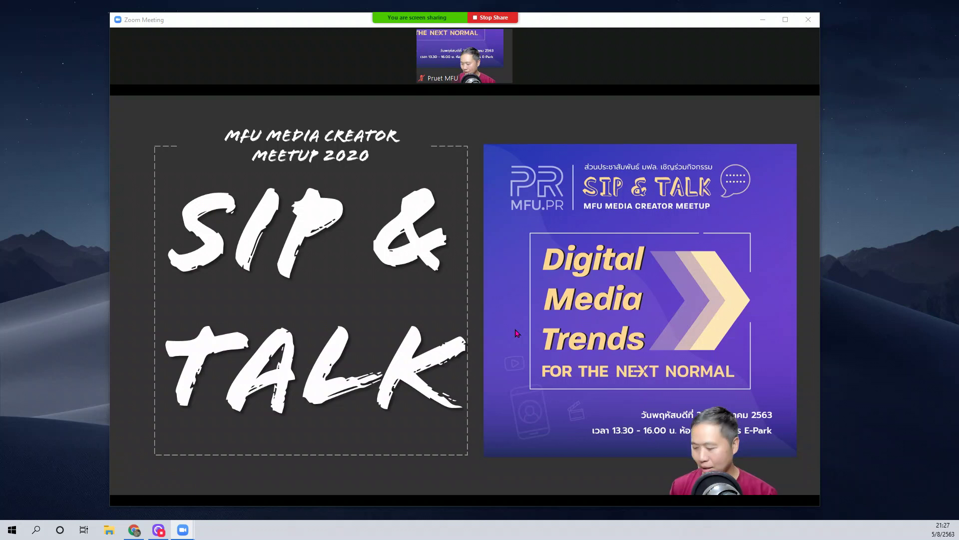
- Advance the shared presentation to its second slide
mouse_move(492, 375)
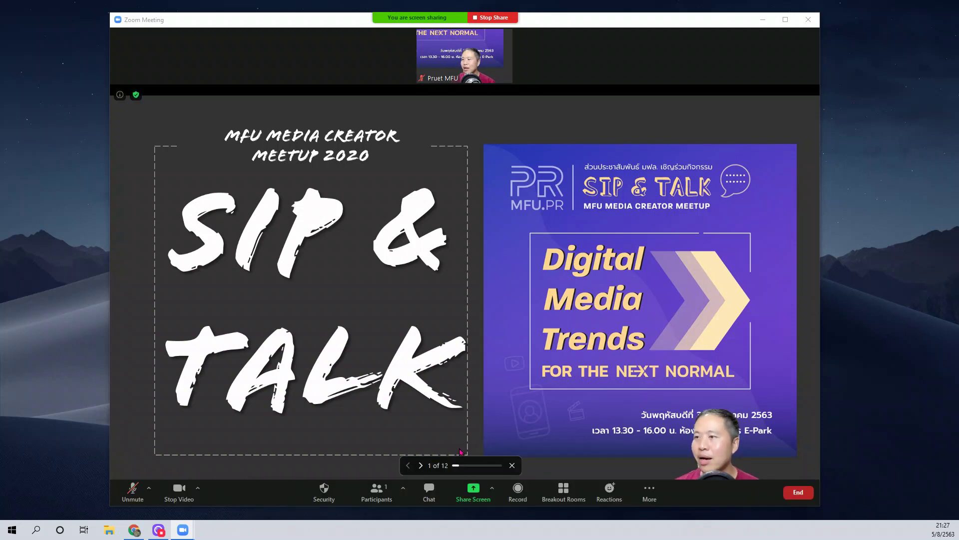
left_click(420, 466)
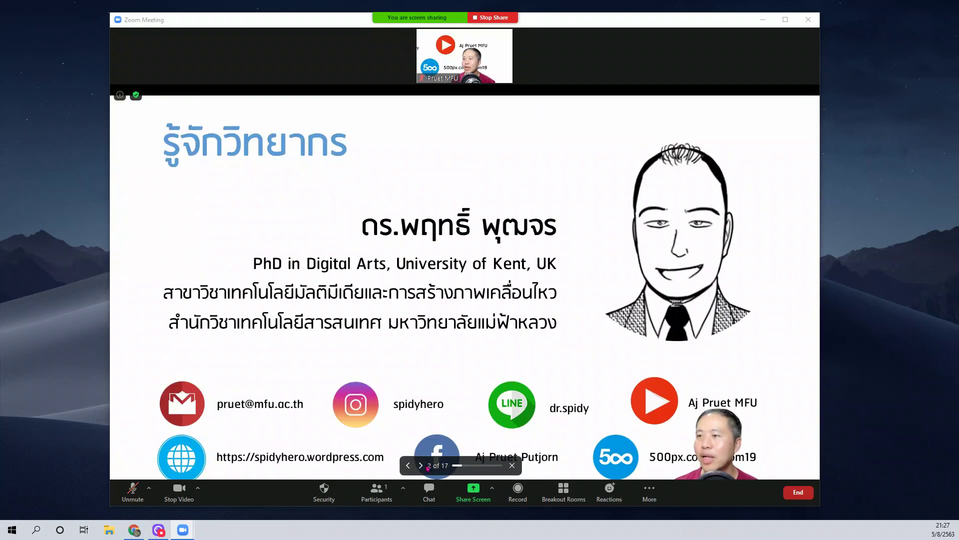
- Advance the shared presentation to its third slide and enlarge the presenter's video overlay, placing it near the slide's lower-right corner
left_click(420, 467)
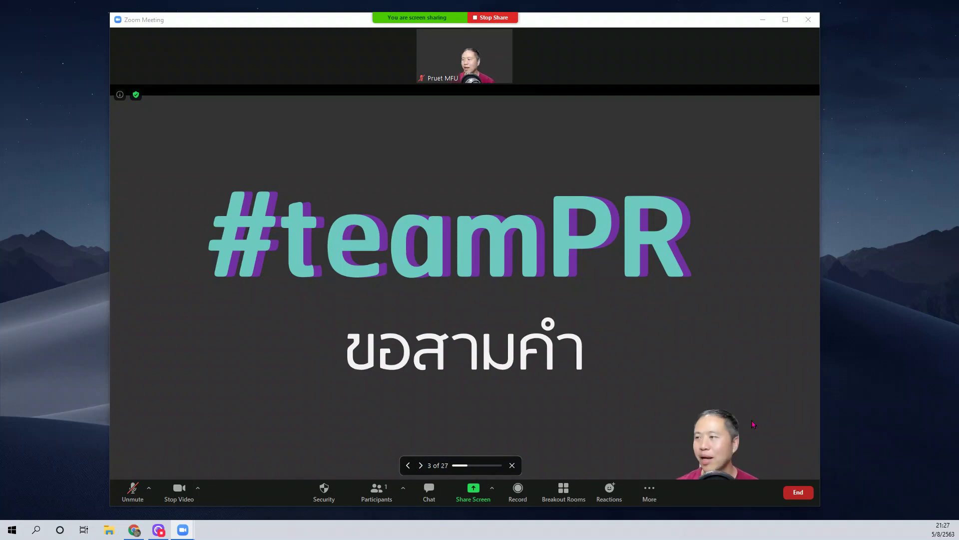
left_click(708, 447)
left_click_drag(718, 438, 696, 413)
left_click_drag(562, 337, 479, 284)
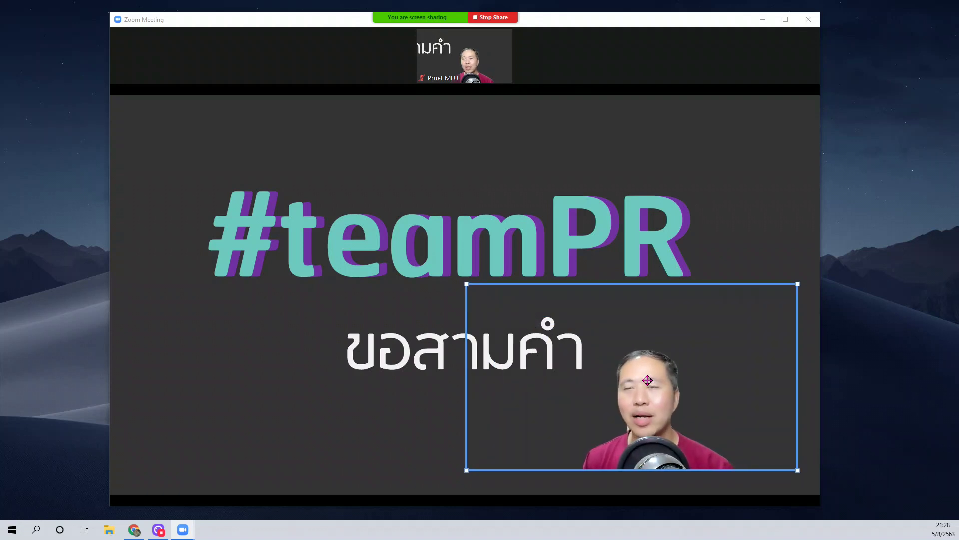
left_click_drag(650, 388, 670, 410)
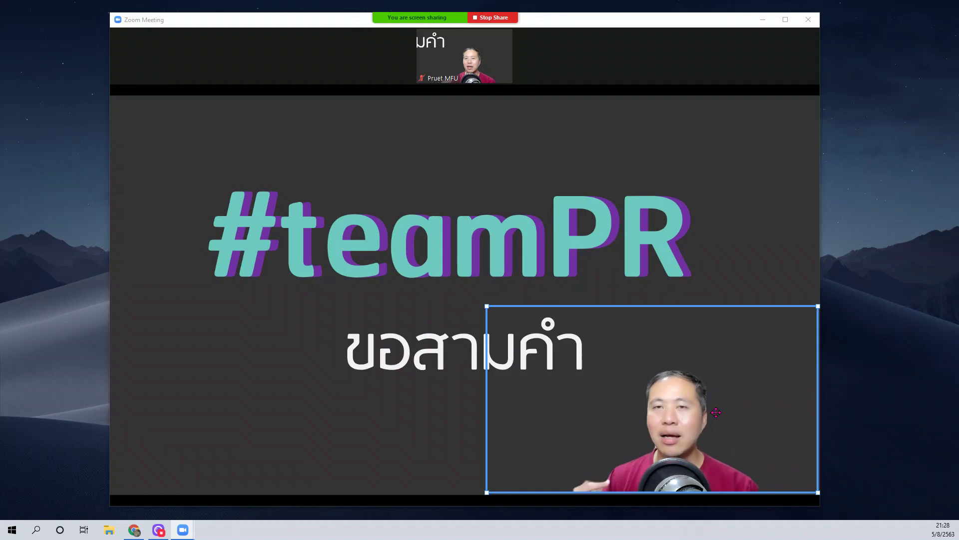
mouse_move(685, 406)
left_mouse_down()
mouse_move(676, 403)
mouse_move(688, 364)
mouse_move(666, 382)
mouse_move(693, 402)
left_mouse_up()
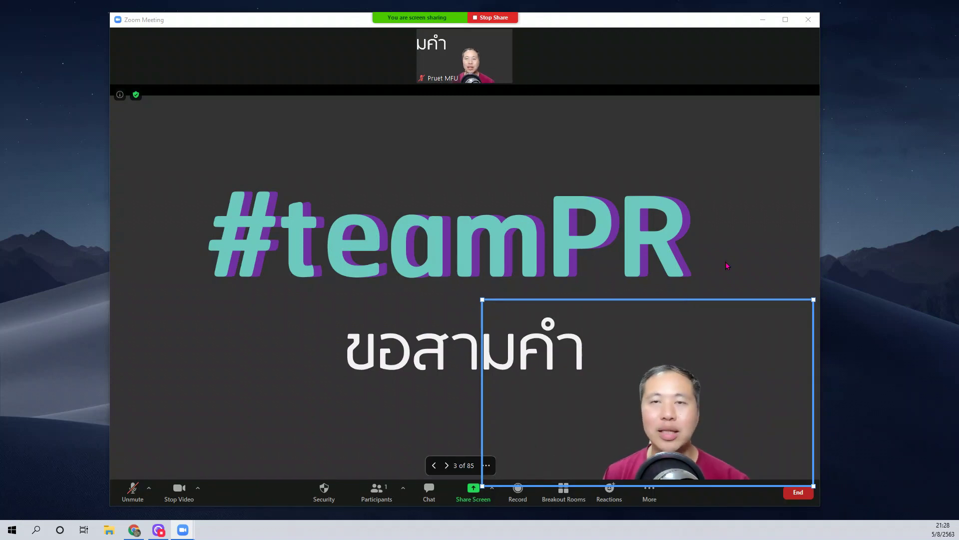
- Advance the presentation to its fifth slide and move the presenter's video overlay to the slide's left edge
left_click(447, 465)
left_click(446, 465)
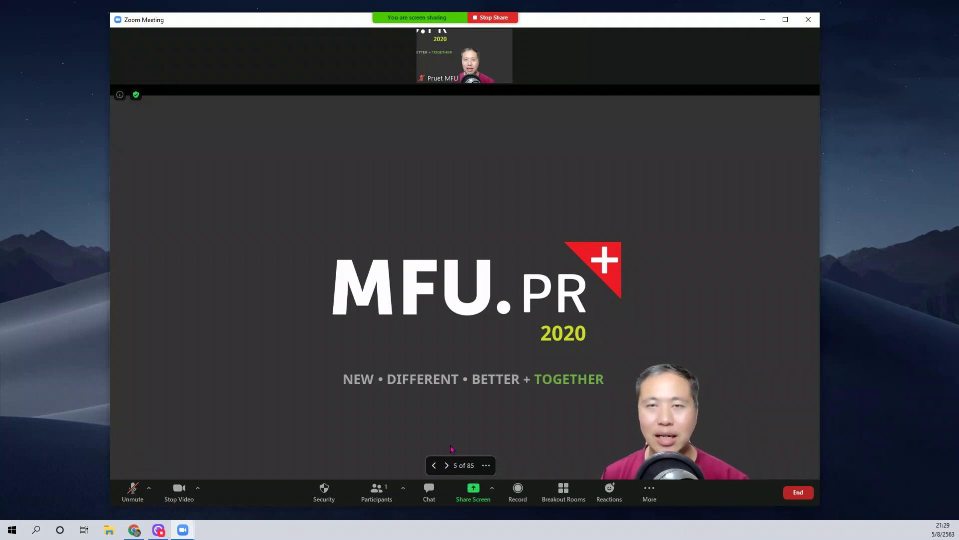
left_click(172, 287)
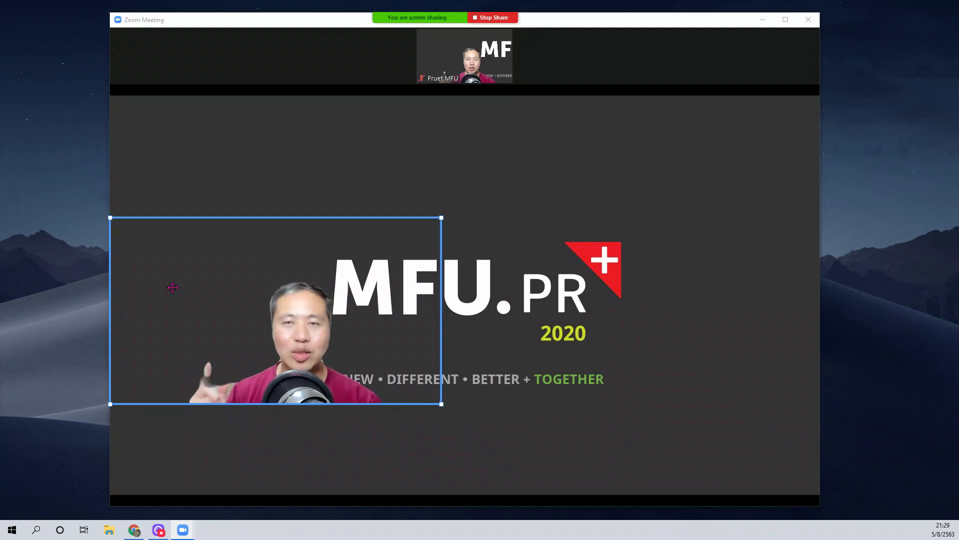
- Stop sharing the presentation and open the choice of meeting reactions
key("alt+s")
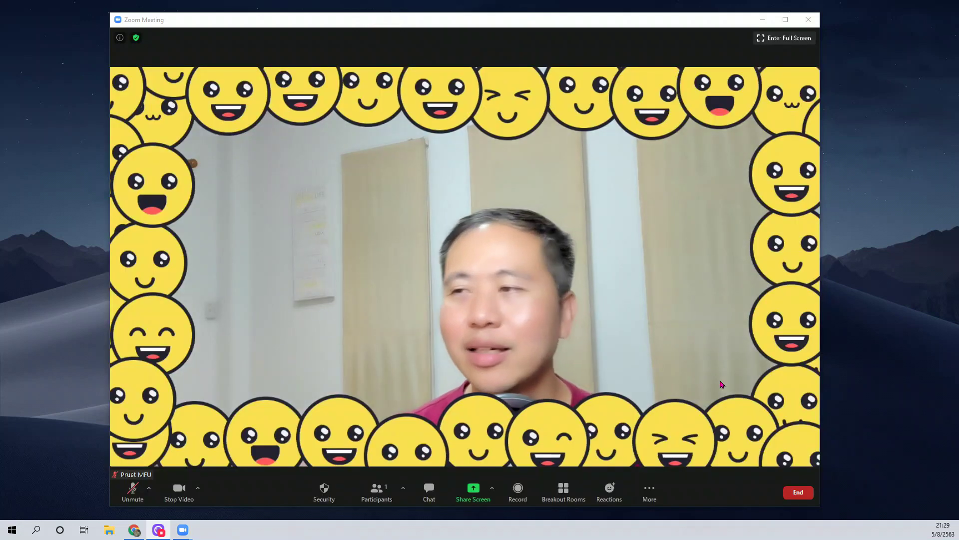
left_click(620, 491)
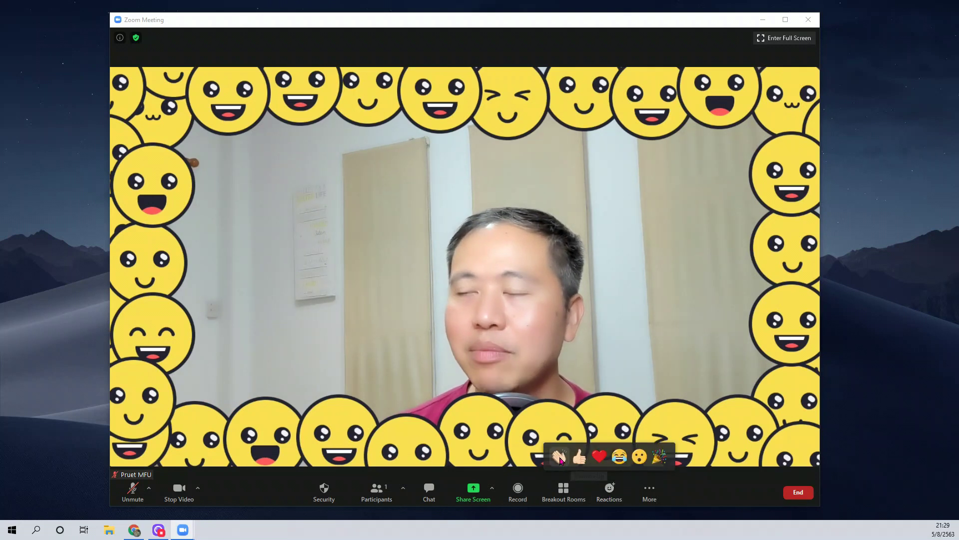